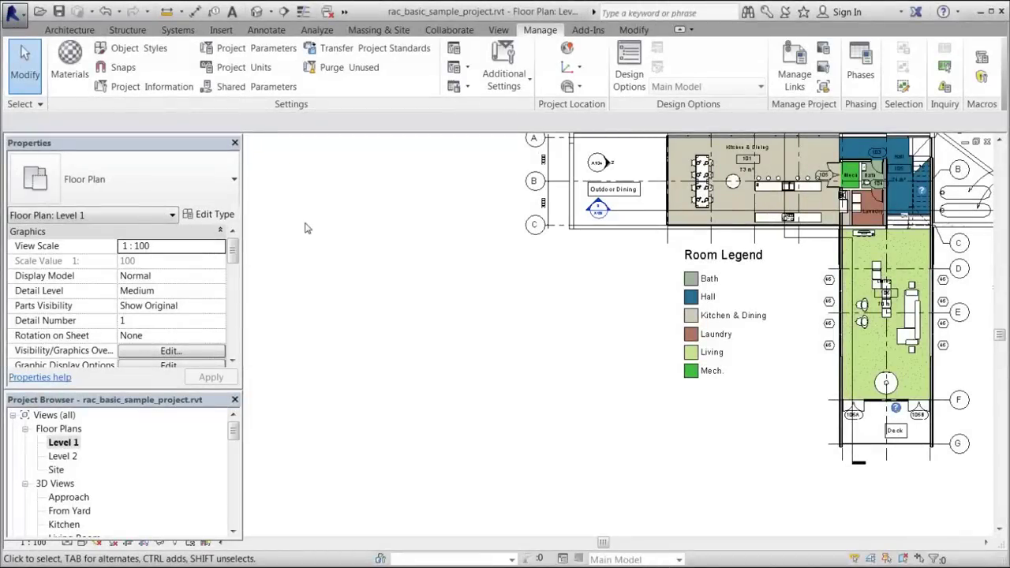
- Open the Material Browser from Manage > Materials to show the project and Autodesk materials
{"action": "left_click", "coordinate": [81, 71]}
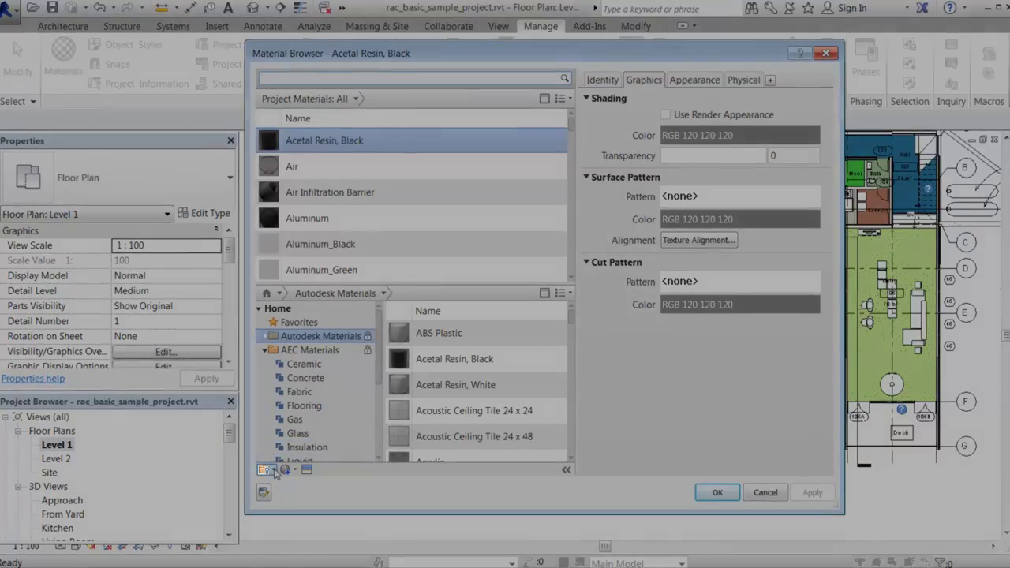
- Create a new material library file named 'Revit Project'
{"action": "left_click", "coordinate": [266, 469]}
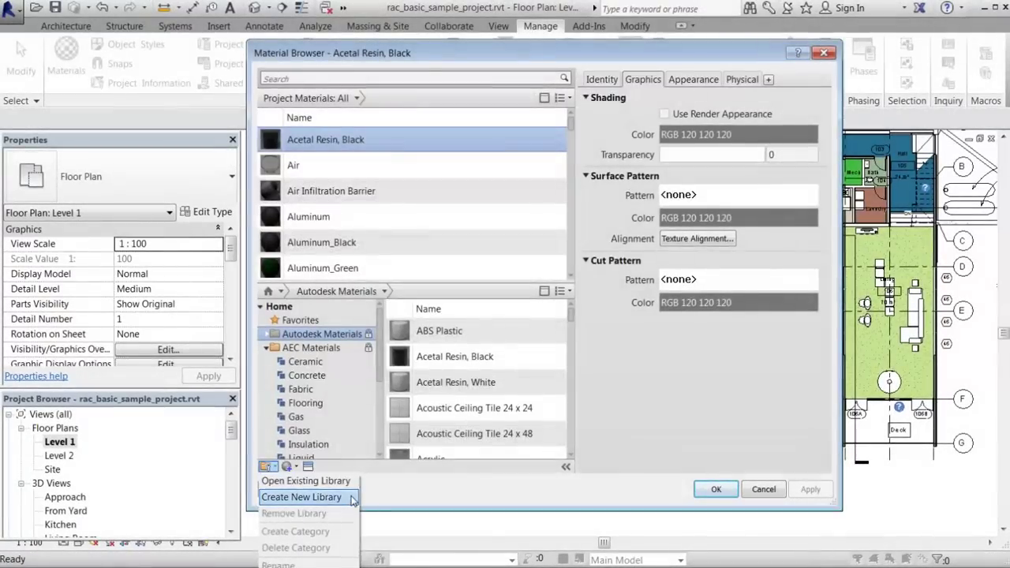
{"action": "left_click", "coordinate": [352, 497]}
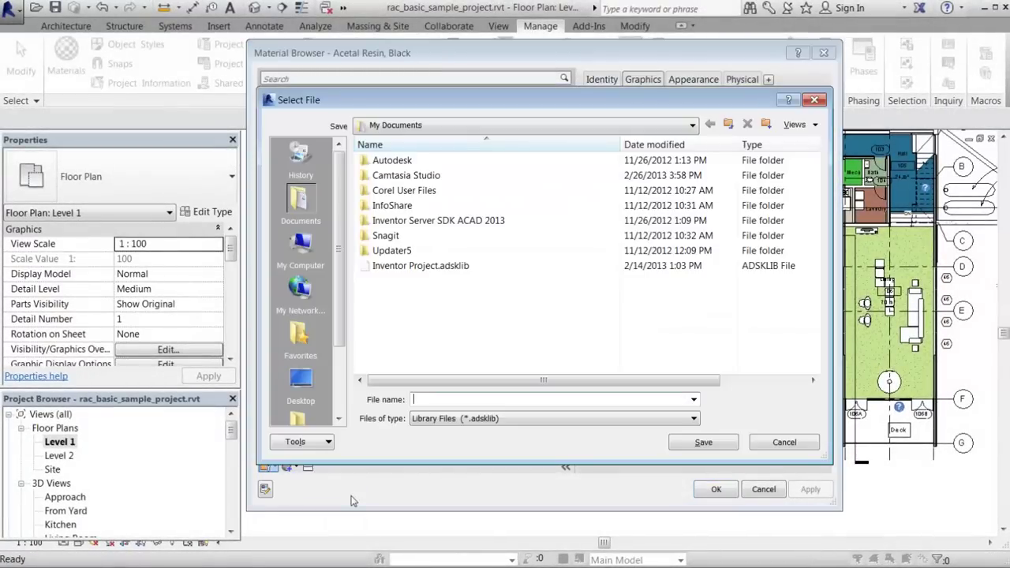
{"action": "type", "text": "Revit Project"}
{"action": "left_click", "coordinate": [678, 445]}
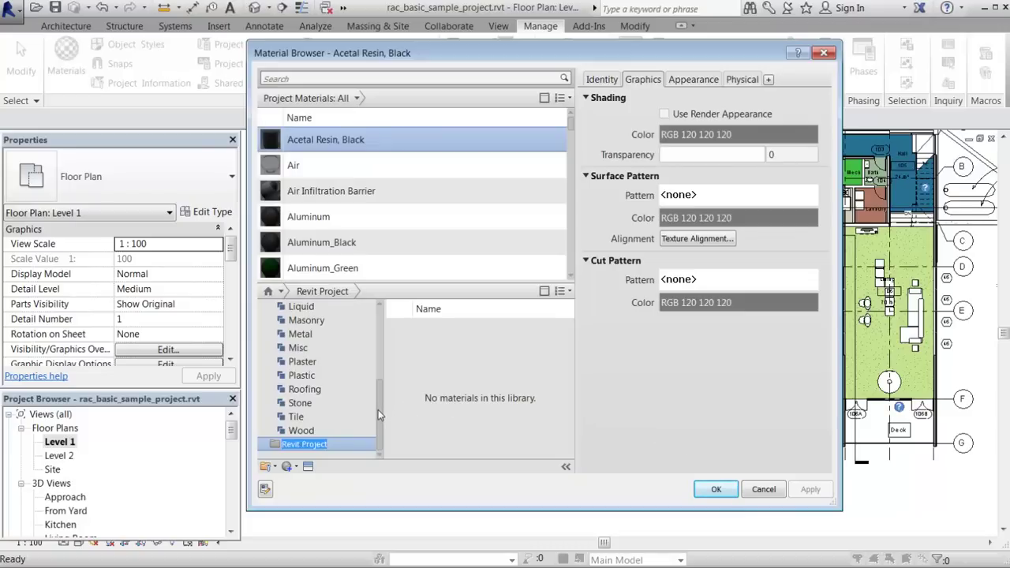
- Copy Porcelain, Linen from AEC Materials > Ceramic into the Revit Project library
{"action": "left_click_drag", "start_coordinate": [378, 409], "coordinate": [372, 353]}
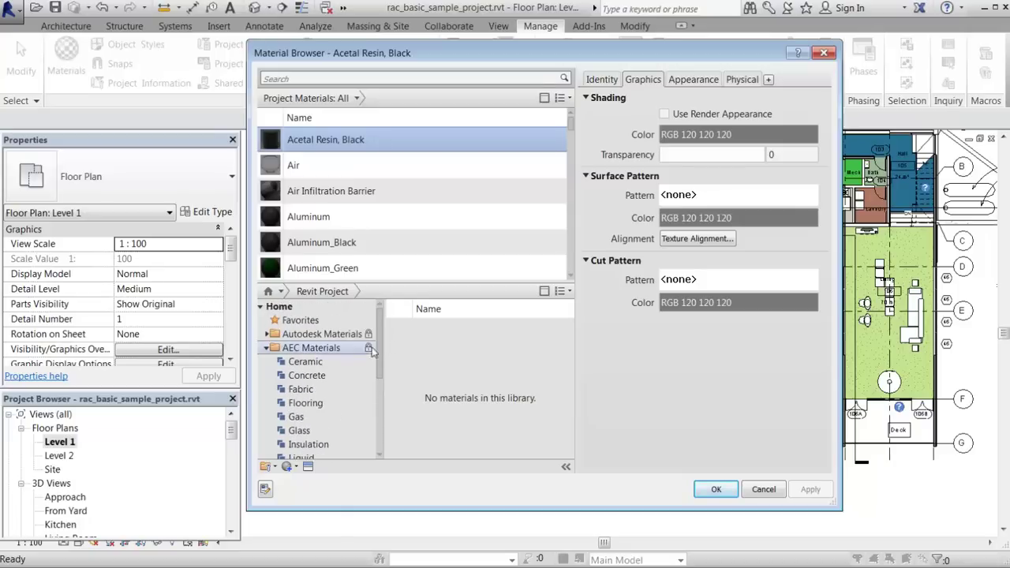
{"action": "left_click", "coordinate": [322, 361]}
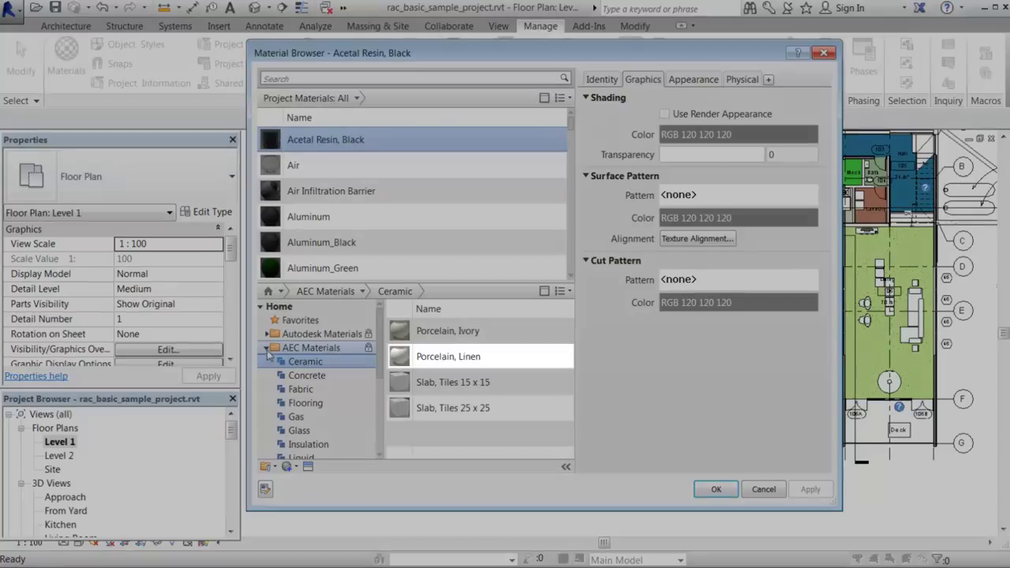
{"action": "left_click", "coordinate": [267, 348]}
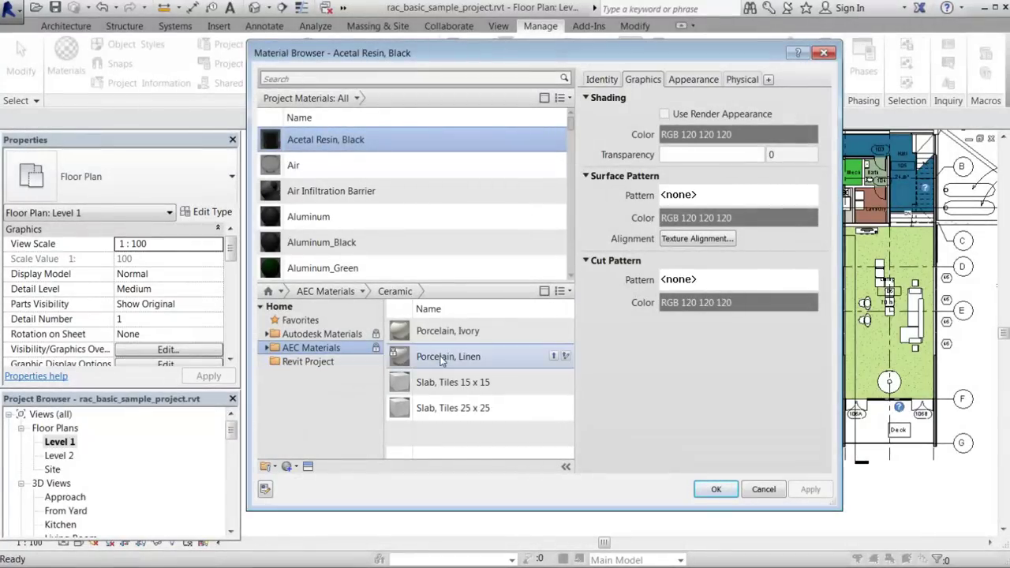
{"action": "left_click_drag", "start_coordinate": [434, 357], "coordinate": [318, 366]}
{"action": "left_click", "coordinate": [316, 366]}
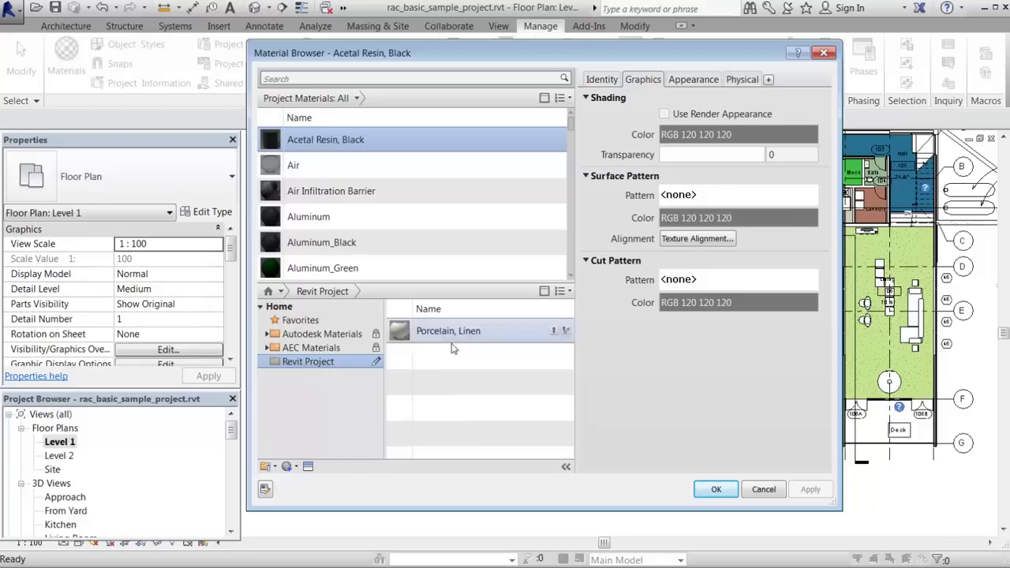
- Rename the library copy to 'Porcelain, Linen - Matte' and add it to the project materials
{"action": "right_click", "coordinate": [495, 333]}
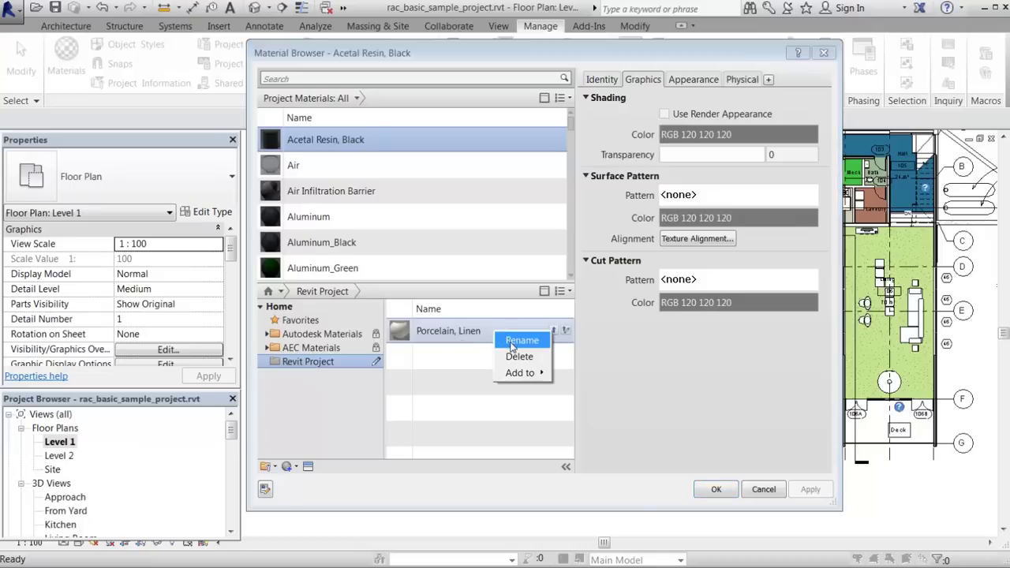
{"action": "left_click", "coordinate": [512, 345]}
{"action": "left_click", "coordinate": [496, 329]}
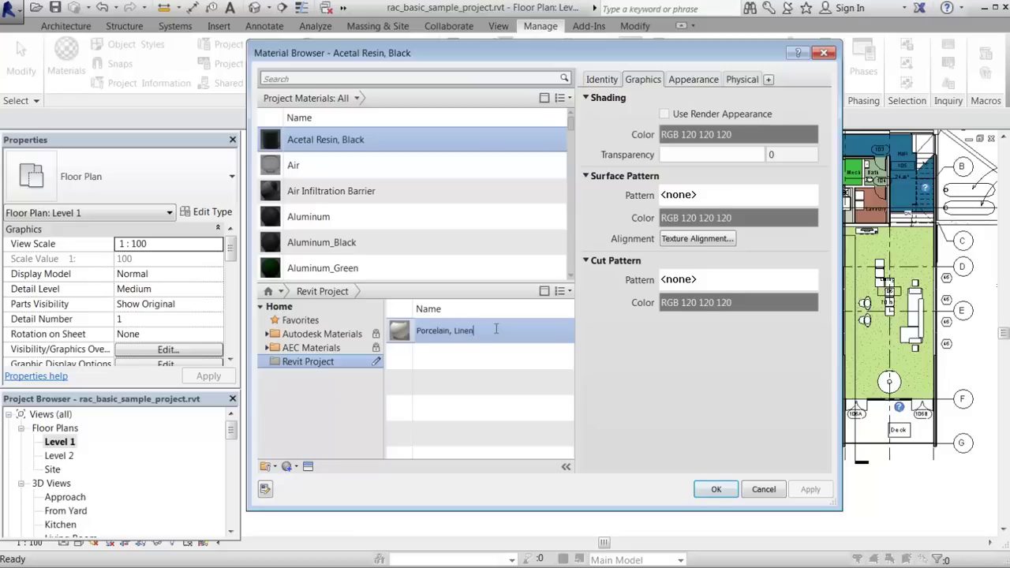
{"action": "type", "text": "- Matte"}
{"action": "left_click", "coordinate": [518, 359]}
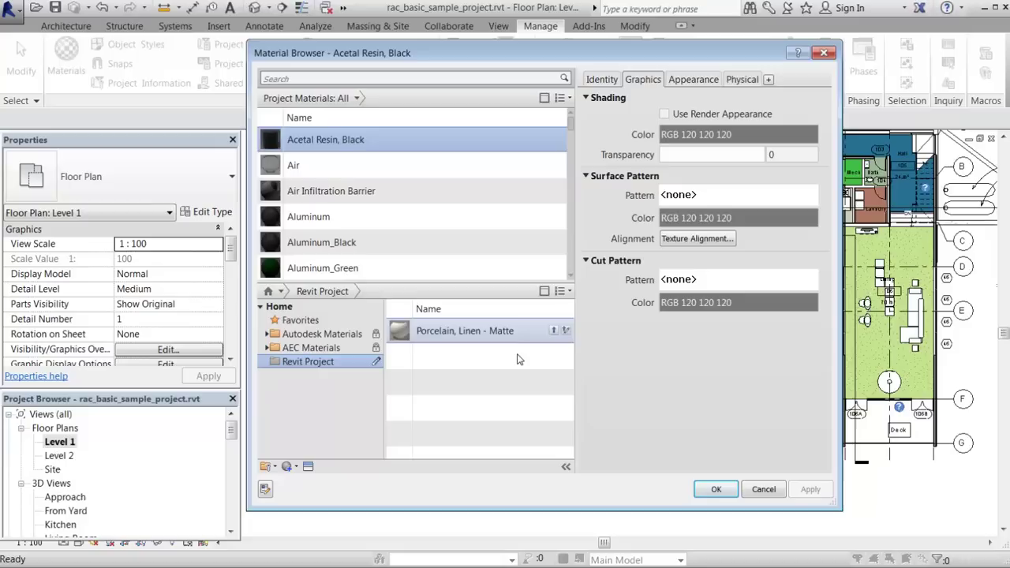
{"action": "left_click", "coordinate": [566, 331]}
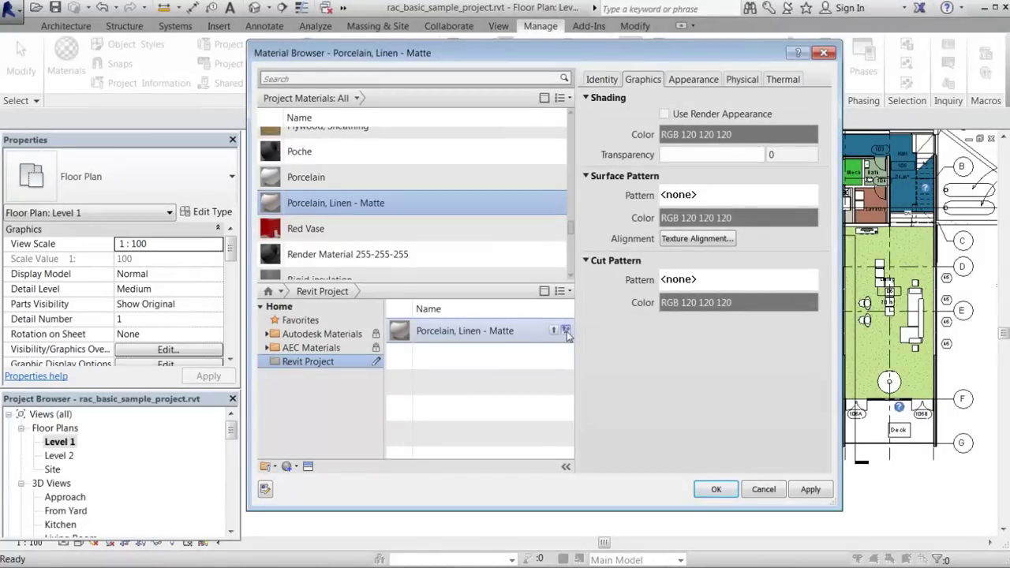
- Change the material's Ceramic finish from Satin to Matte on the Appearance tab and apply it
{"action": "left_click", "coordinate": [692, 79]}
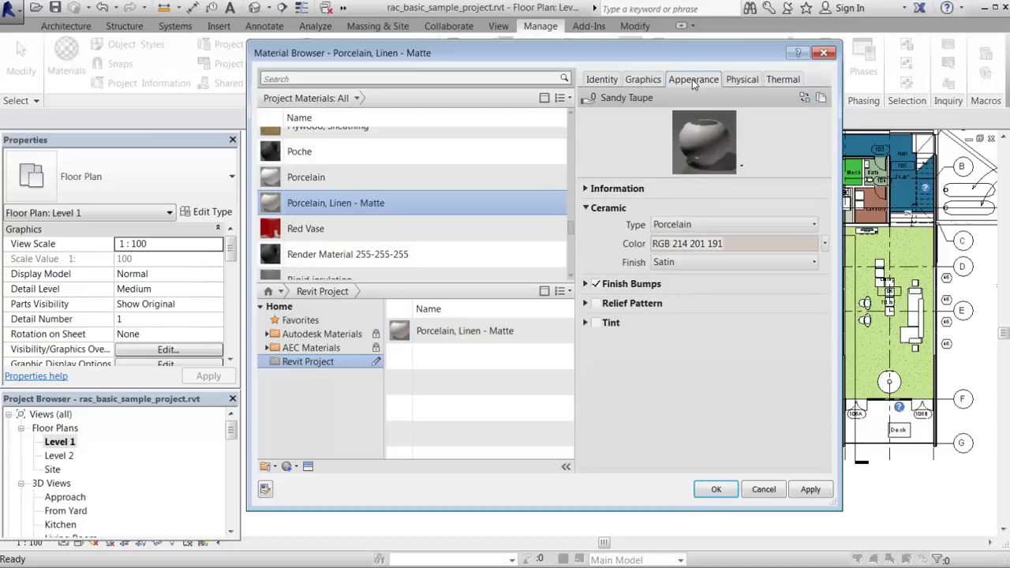
{"action": "left_click", "coordinate": [812, 265]}
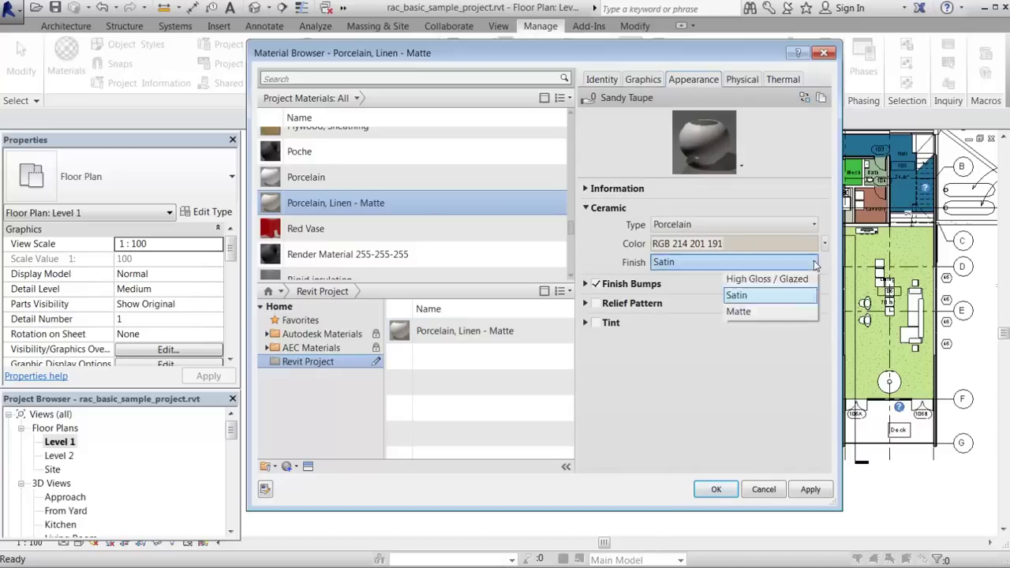
{"action": "left_click", "coordinate": [759, 314]}
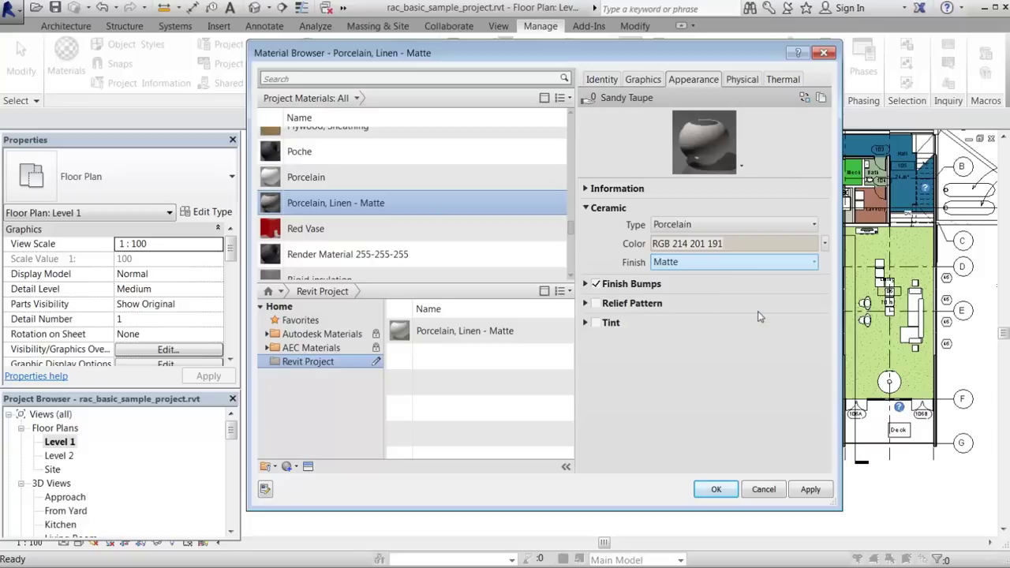
{"action": "left_click", "coordinate": [809, 490]}
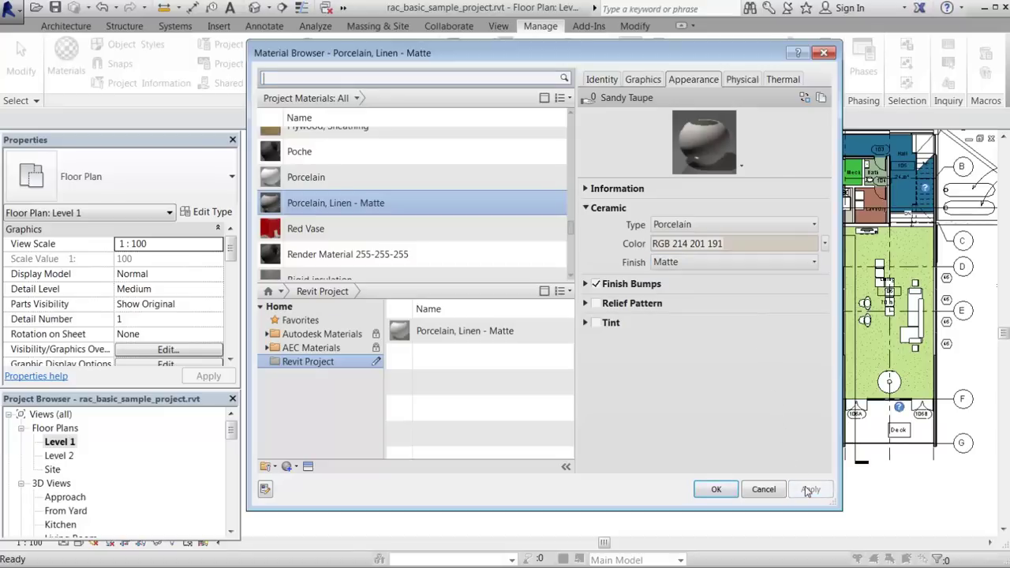
- Drag Porcelain, Linen - Matte from Project Materials into Revit Project, replacing the existing copy
{"action": "scroll", "coordinate": [445, 206], "scroll_direction": "down", "scroll_amount": 1}
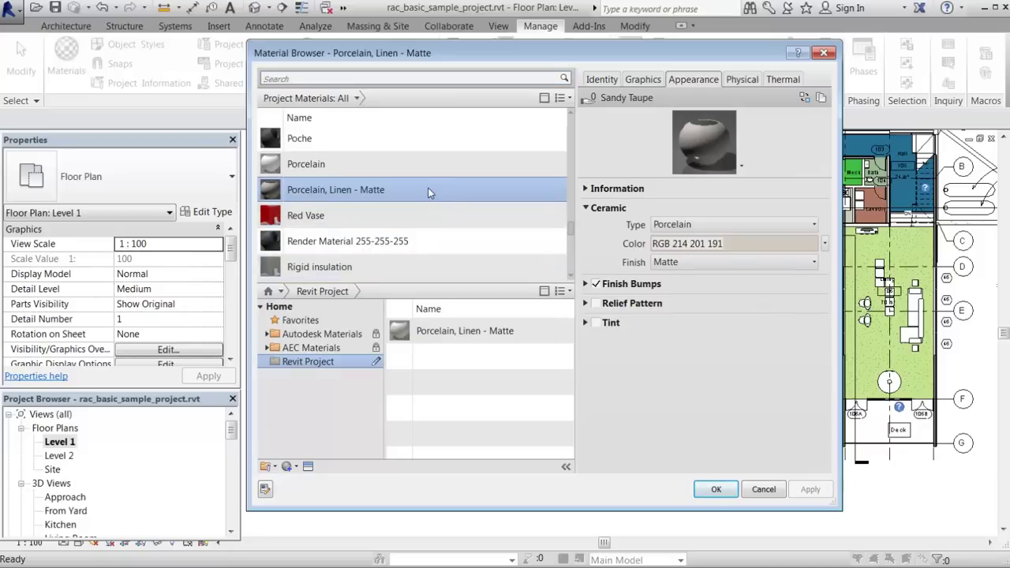
{"action": "left_click_drag", "start_coordinate": [421, 222], "coordinate": [353, 364]}
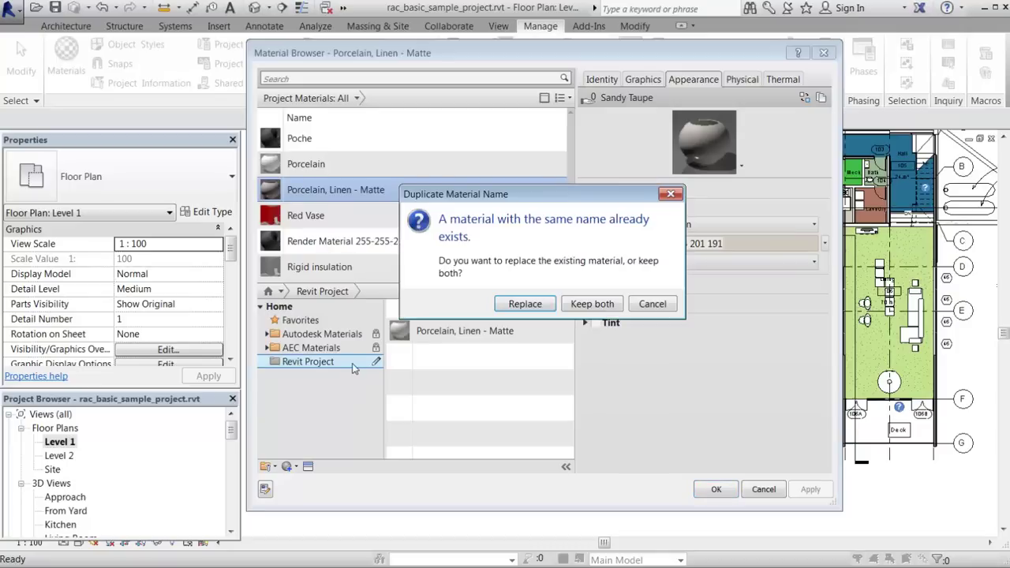
{"action": "left_click", "coordinate": [525, 304]}
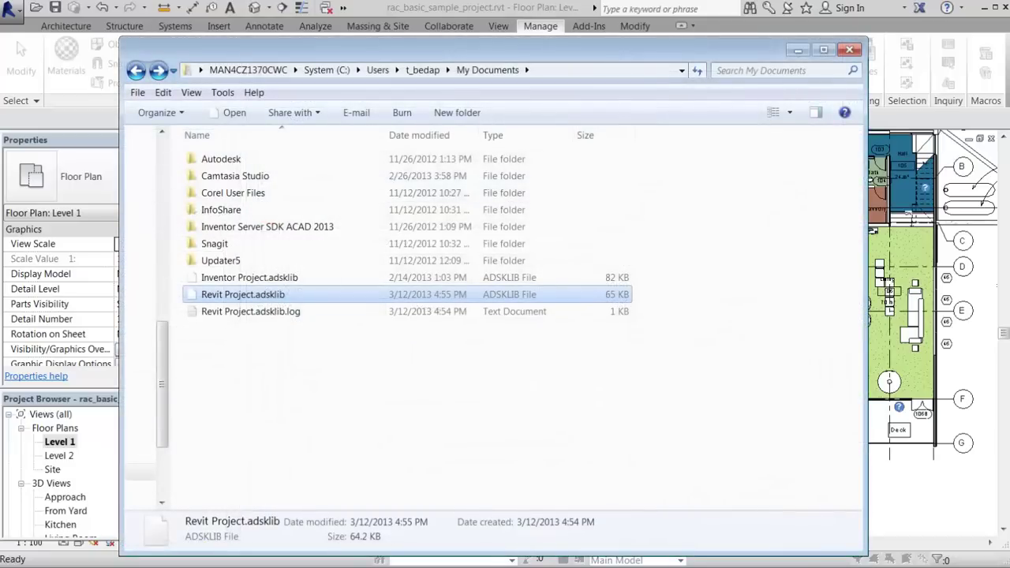
- Mark Revit Project.adsklib as Read-only in its file Properties and apply
{"action": "right_click", "coordinate": [275, 293]}
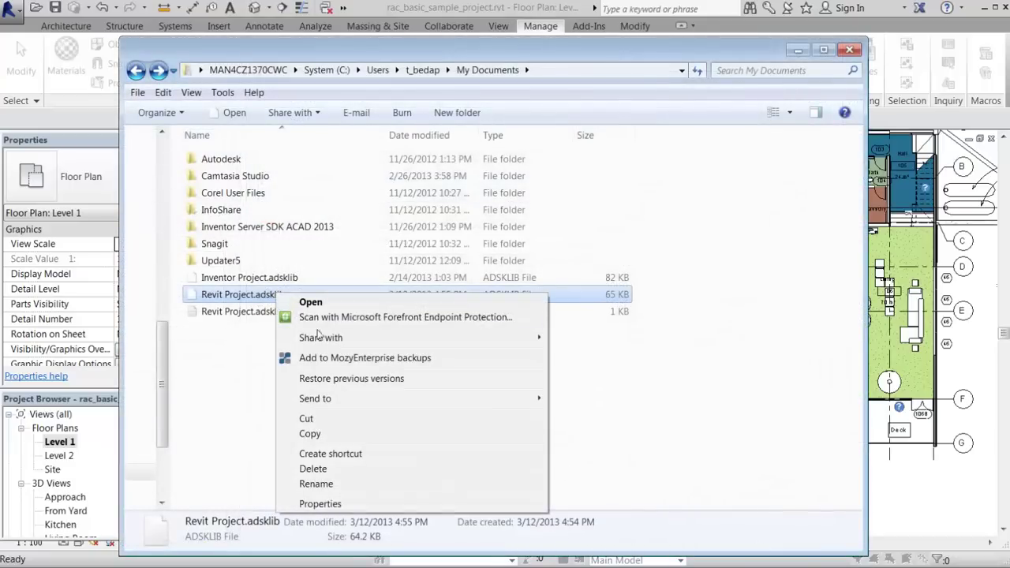
{"action": "left_click", "coordinate": [356, 503]}
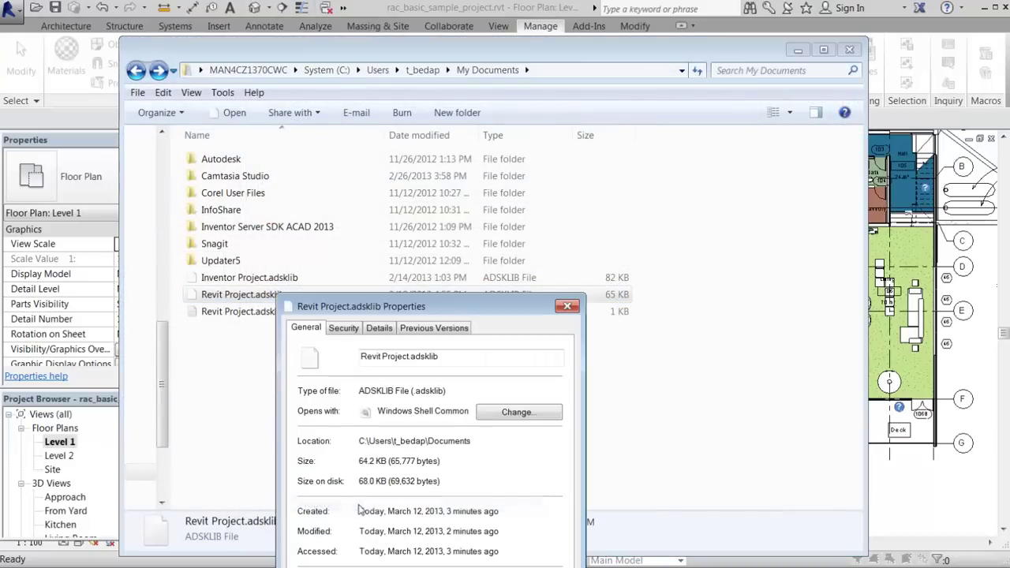
{"action": "left_click_drag", "start_coordinate": [445, 314], "coordinate": [487, 130]}
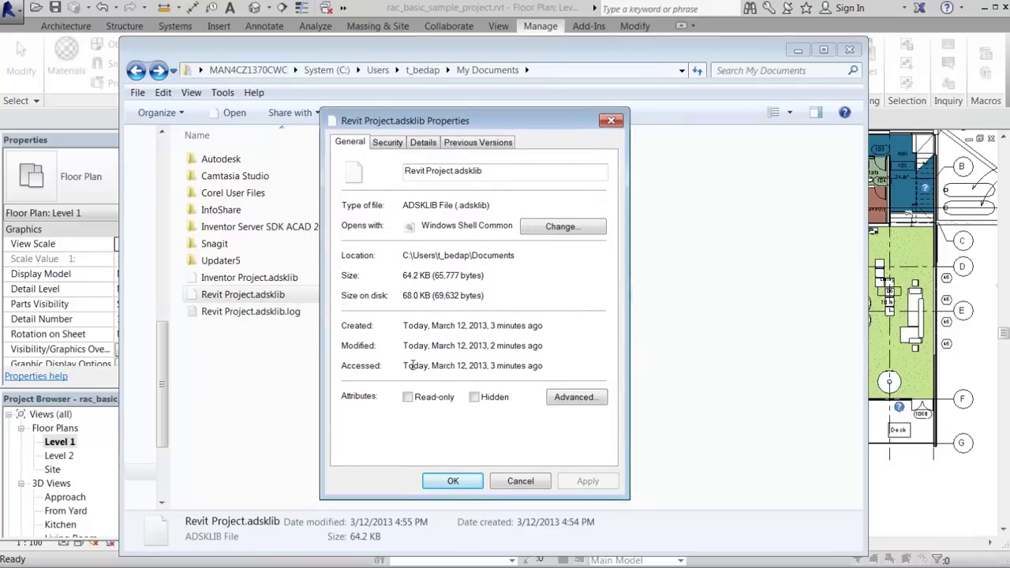
{"action": "left_click", "coordinate": [408, 398]}
{"action": "left_click", "coordinate": [588, 481]}
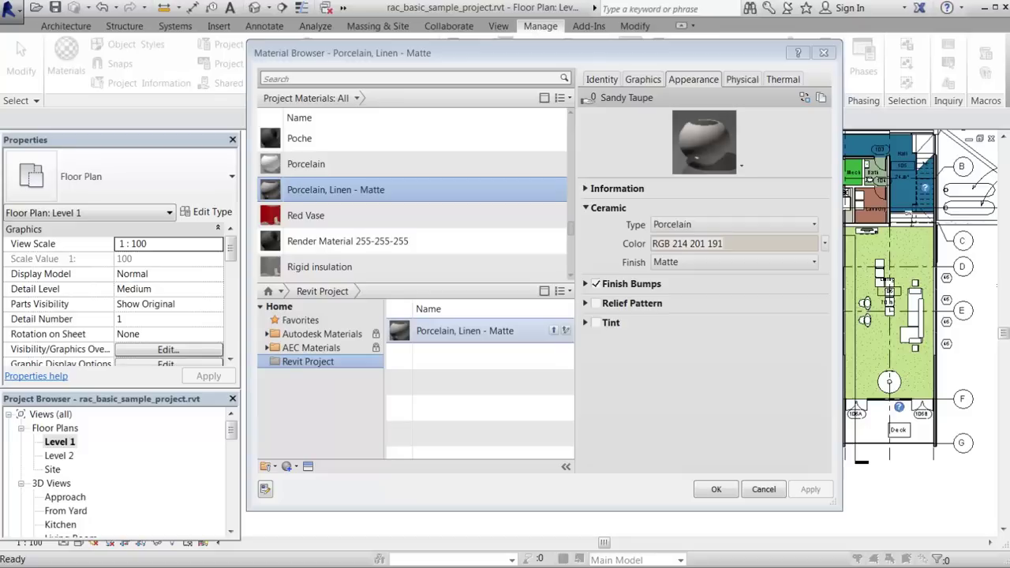
- Create a category named 'Bathroom Finishes' in the Revit Project library
{"action": "left_click", "coordinate": [267, 348]}
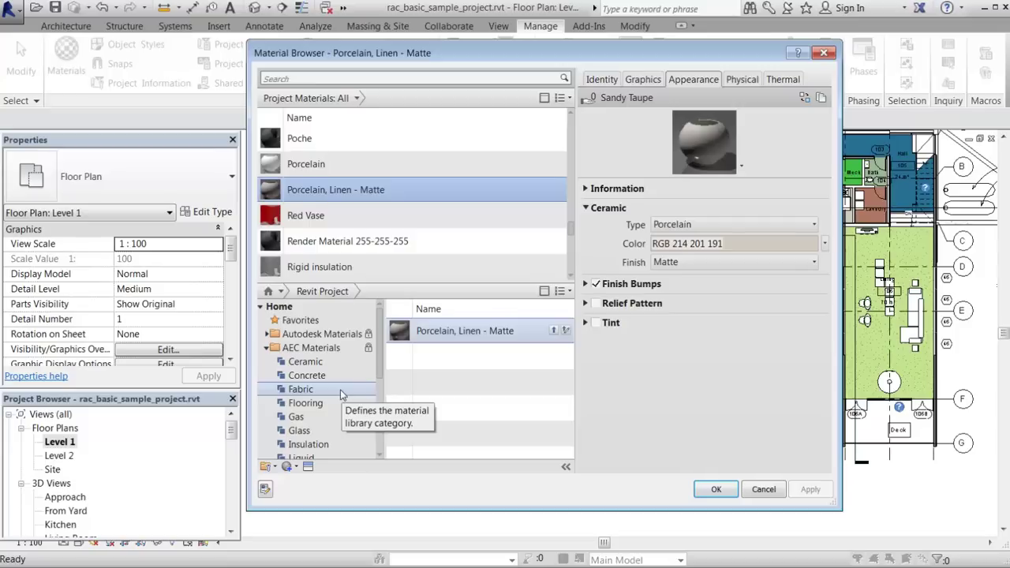
{"action": "left_click", "coordinate": [268, 349]}
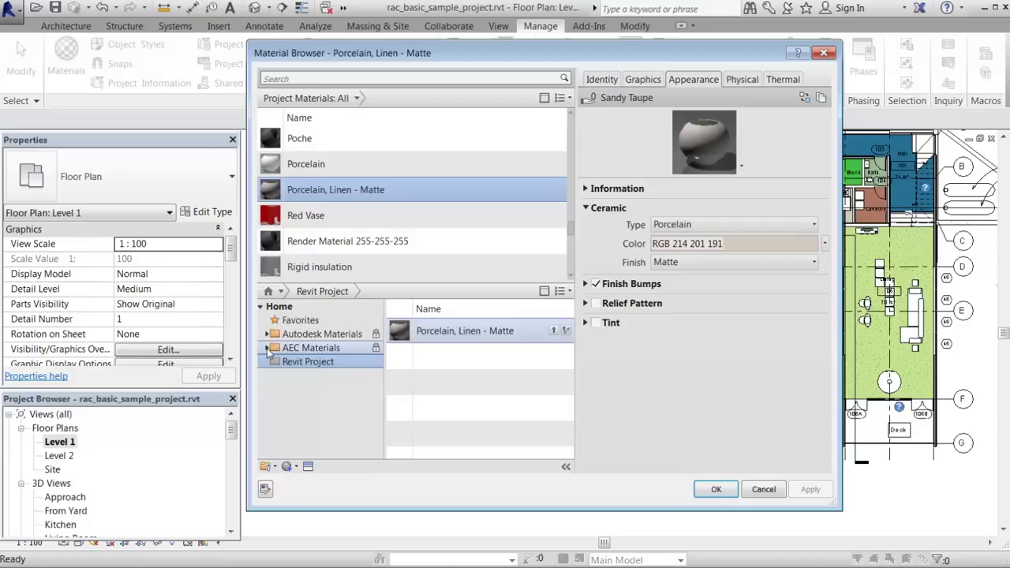
{"action": "right_click", "coordinate": [290, 368]}
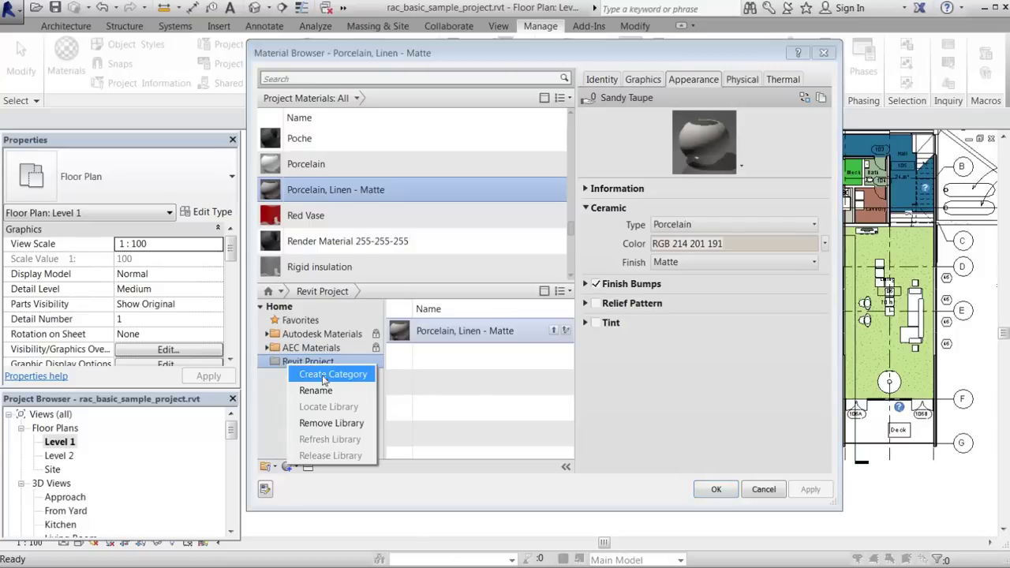
{"action": "left_click", "coordinate": [367, 375]}
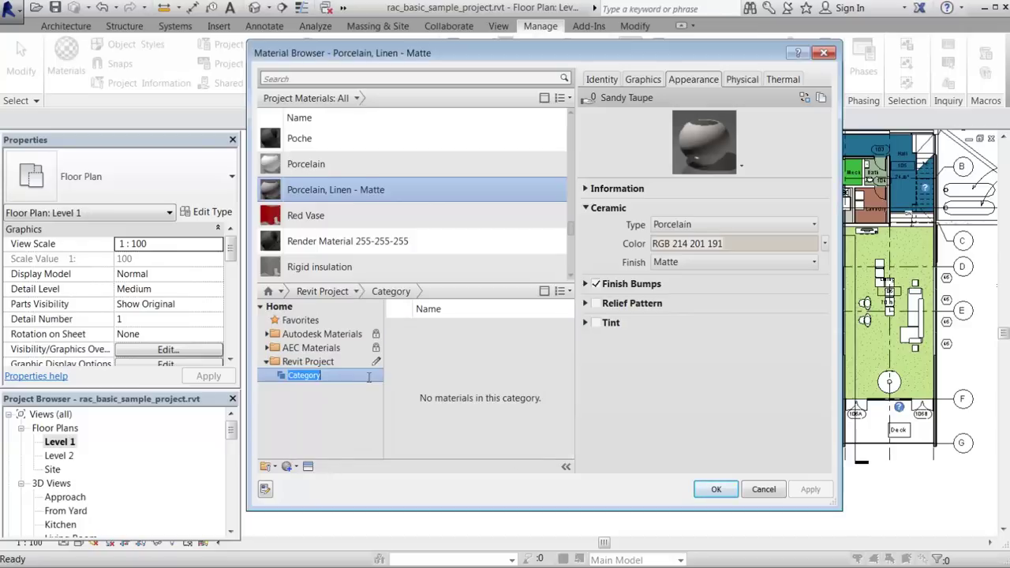
{"action": "type", "text": "Bathroom Finishes"}
{"action": "key", "text": "Return"}
- Move Porcelain, Linen - Matte into the Bathroom Finishes category
{"action": "left_click", "coordinate": [334, 362]}
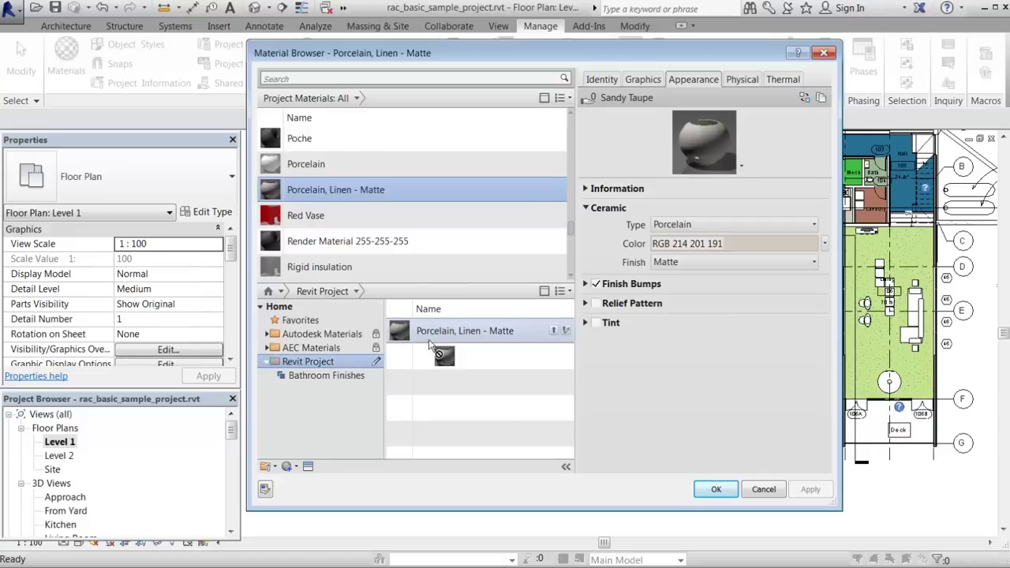
{"action": "left_click_drag", "start_coordinate": [426, 341], "coordinate": [365, 374]}
{"action": "left_click", "coordinate": [337, 377]}
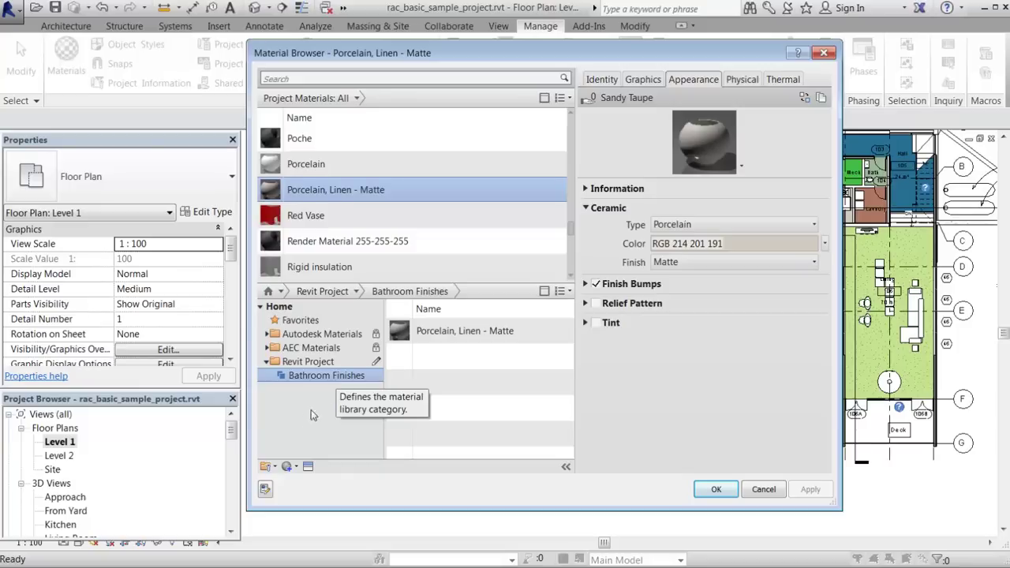
- Open the existing Inventor Project.adsklib library in the Material Browser
{"action": "left_click", "coordinate": [269, 466]}
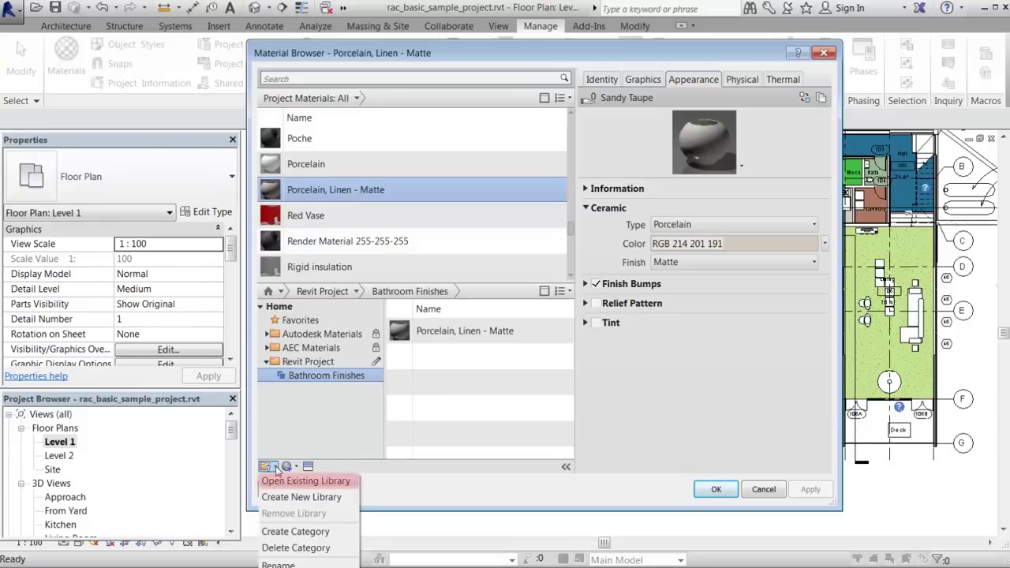
{"action": "left_click", "coordinate": [352, 483]}
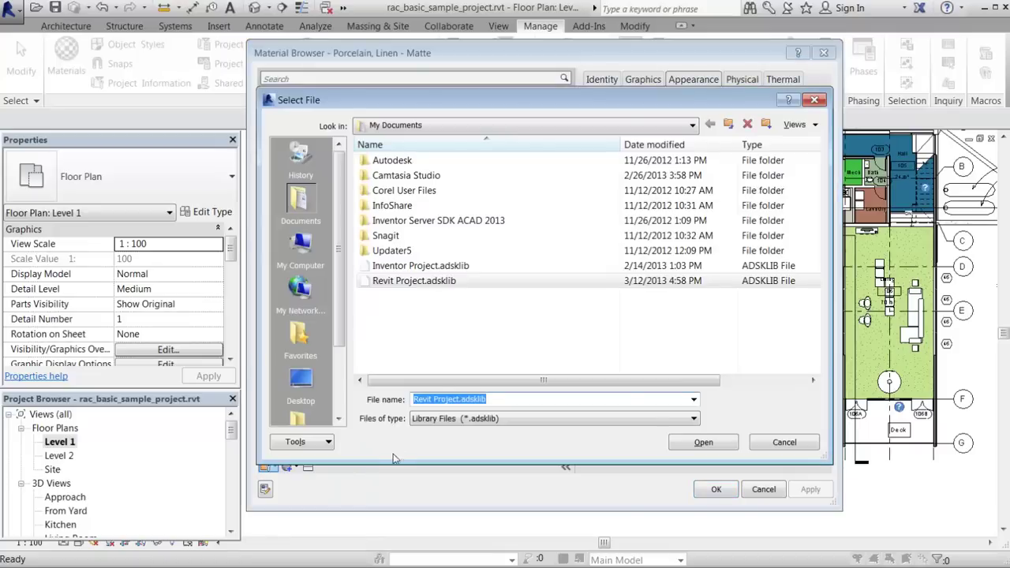
{"action": "left_click", "coordinate": [485, 269]}
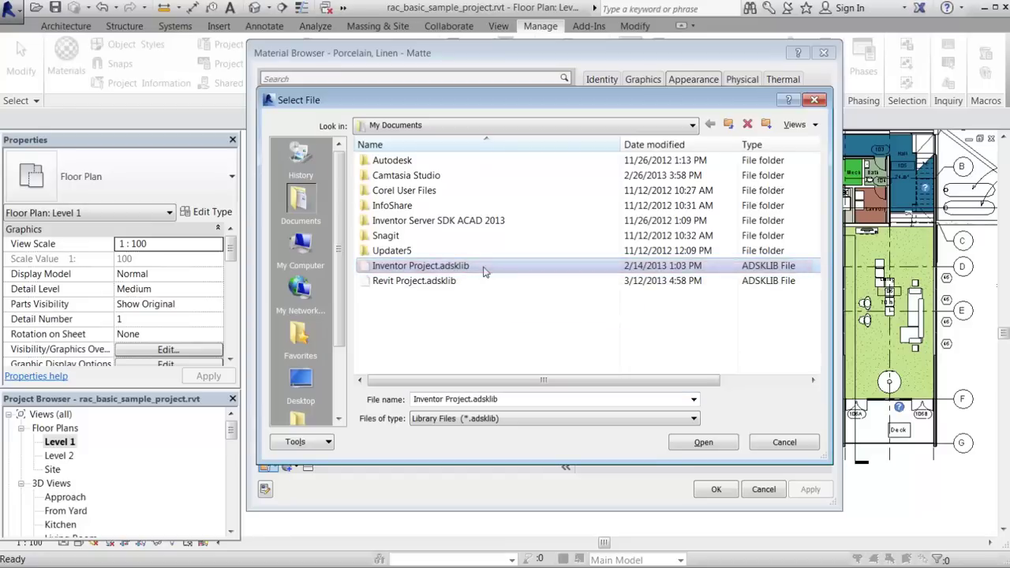
{"action": "left_click", "coordinate": [699, 442]}
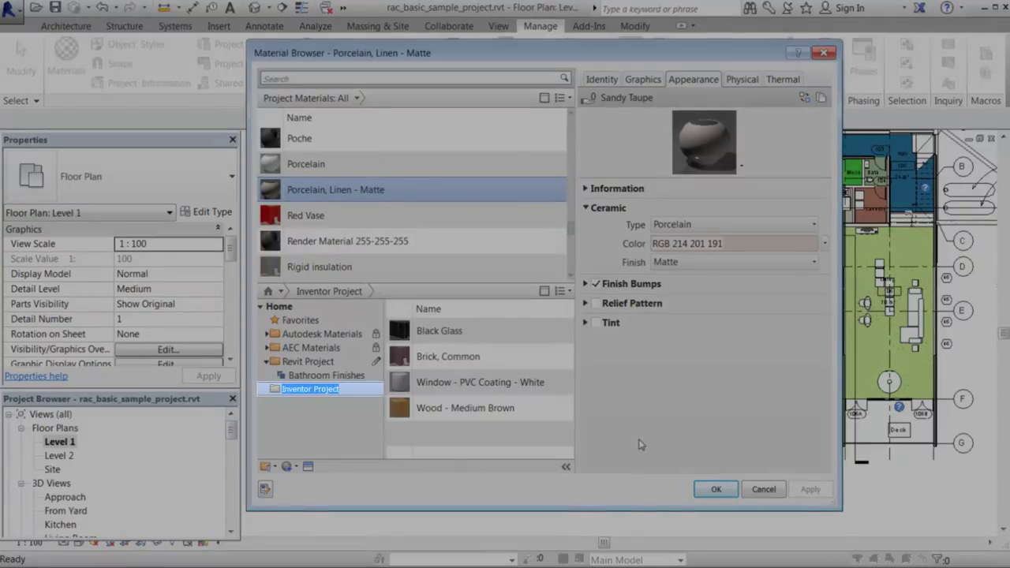